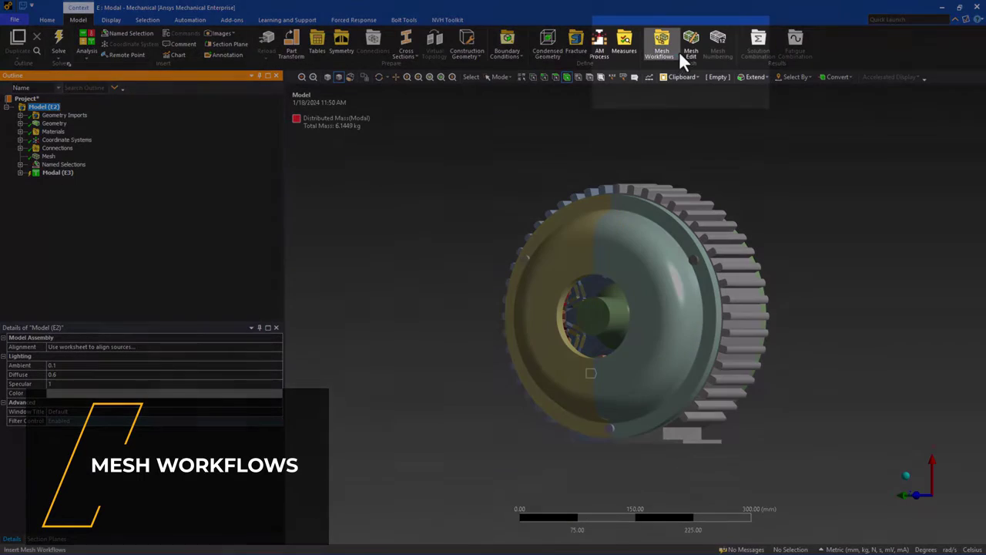
# - Add an External FEM Acoustics mesh workflow and apply the 8 parts as its input geometry
pyautogui.click(662, 48)
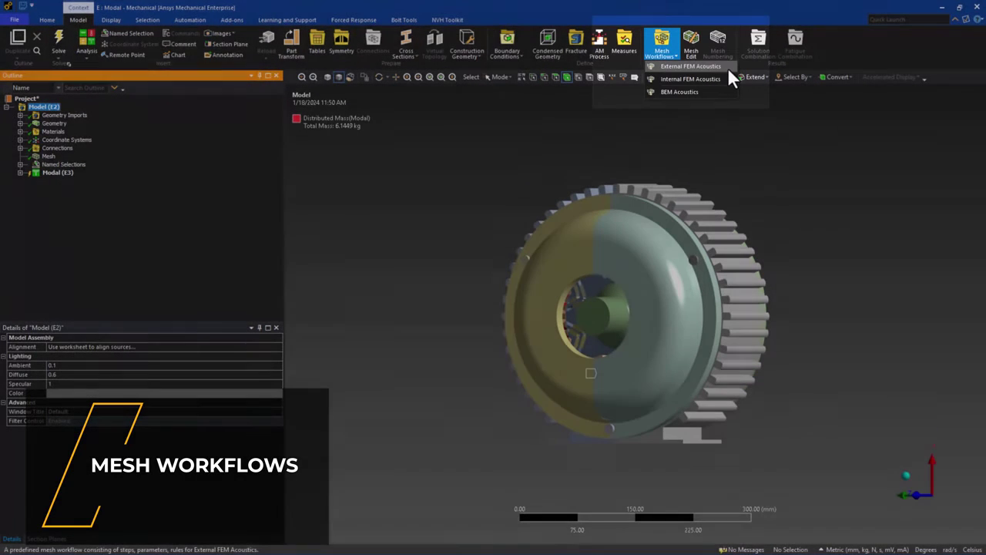
pyautogui.click(693, 66)
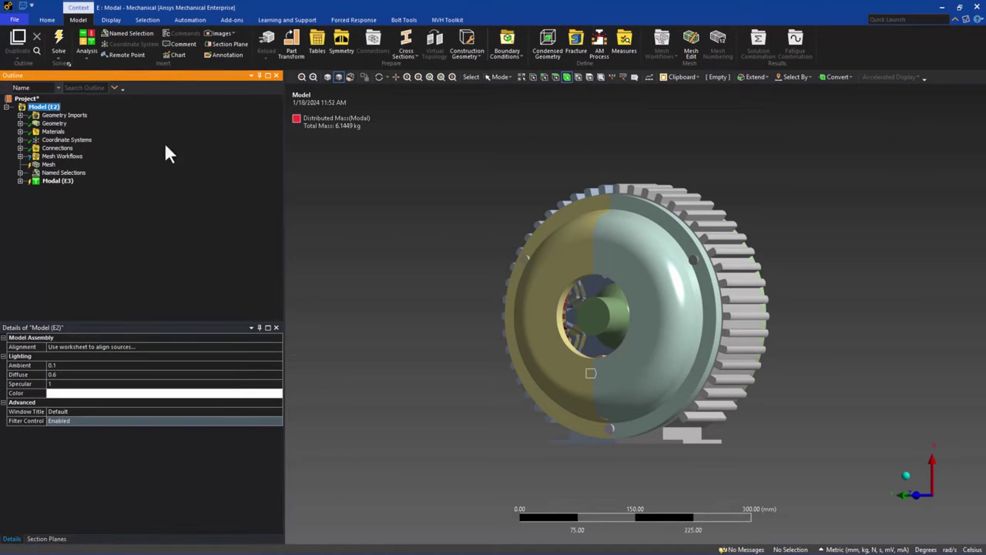
pyautogui.click(20, 157)
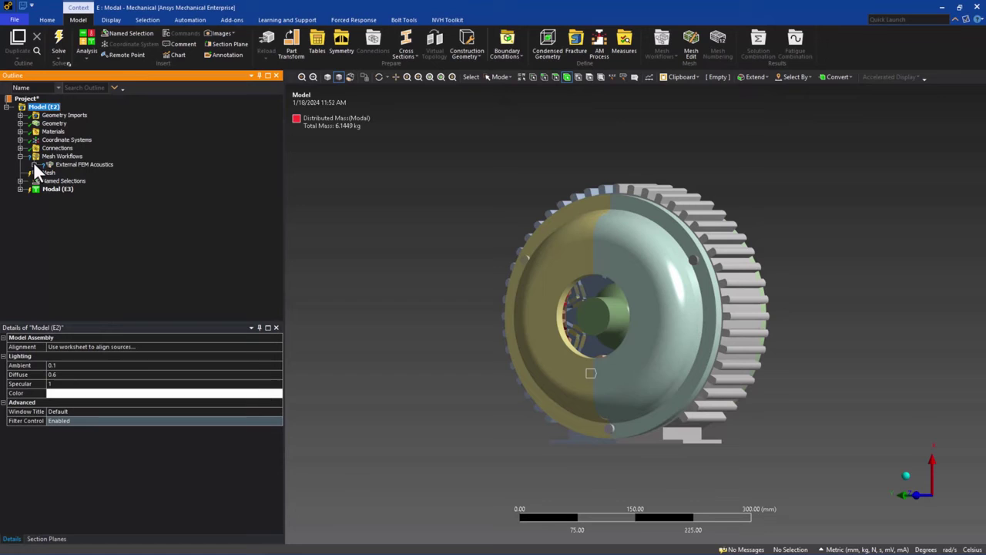
pyautogui.click(33, 165)
pyautogui.click(77, 173)
pyautogui.click(77, 357)
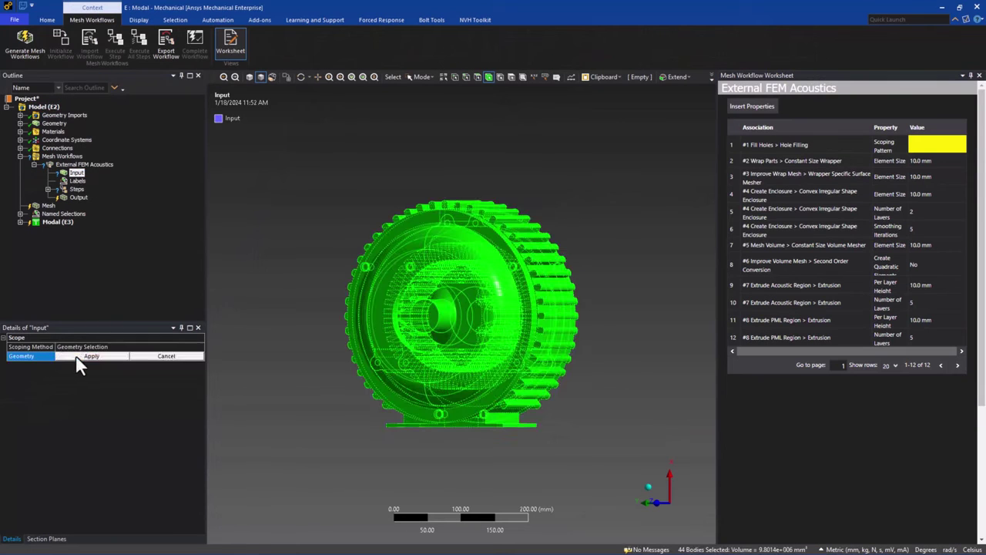
pyautogui.click(77, 357)
# - Set the Hole Filling pattern to '*Hole', wrapper size 3 mm and wrap mesh size 6 mm
pyautogui.click(48, 189)
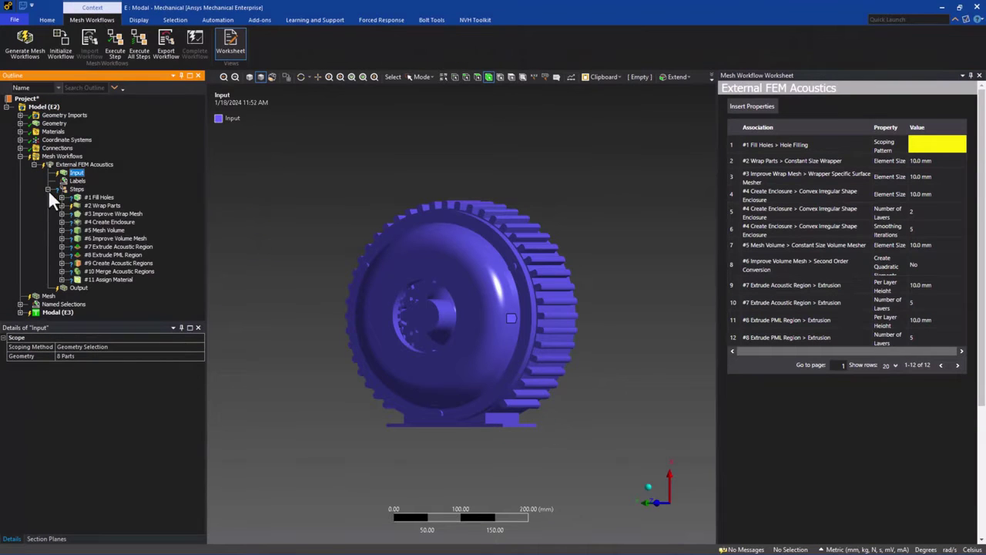
pyautogui.write('*Hole')
pyautogui.click(935, 161)
pyautogui.write('3')
pyautogui.click(947, 177)
pyautogui.write('6')
pyautogui.click(948, 194)
pyautogui.write('6')
# - Set volume mesh size 6, acoustic layer height 10 with 6 layers, PML 10 layers, and execute all steps
pyautogui.click(948, 229)
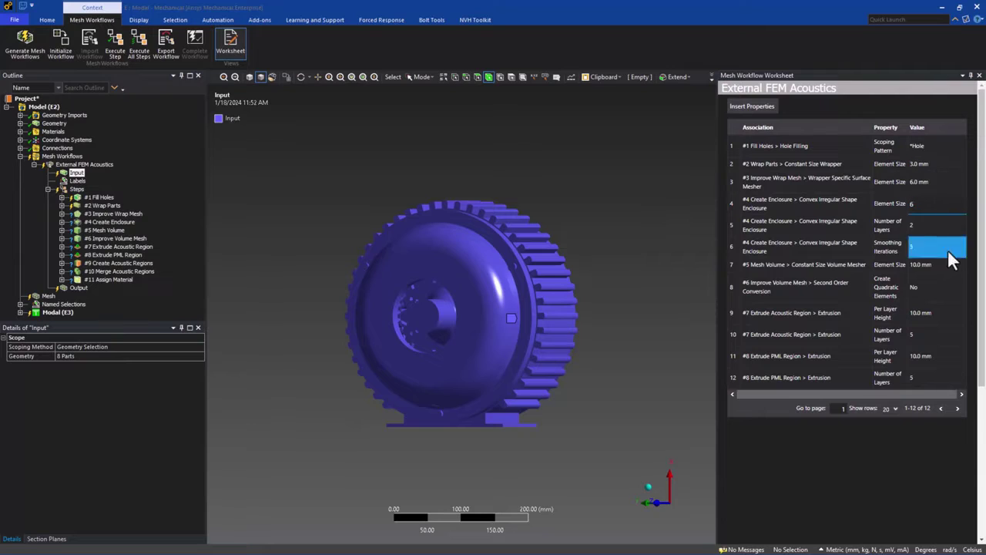
pyautogui.click(948, 312)
pyautogui.write('6')
pyautogui.click(943, 333)
pyautogui.write('10')
pyautogui.click(942, 355)
pyautogui.write('6')
pyautogui.click(941, 376)
pyautogui.write('10')
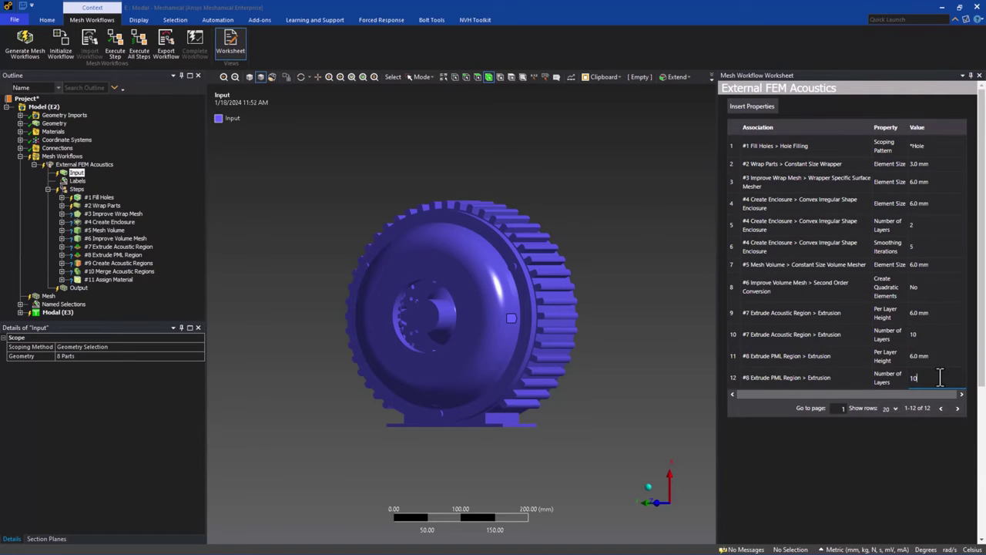
pyautogui.click(144, 39)
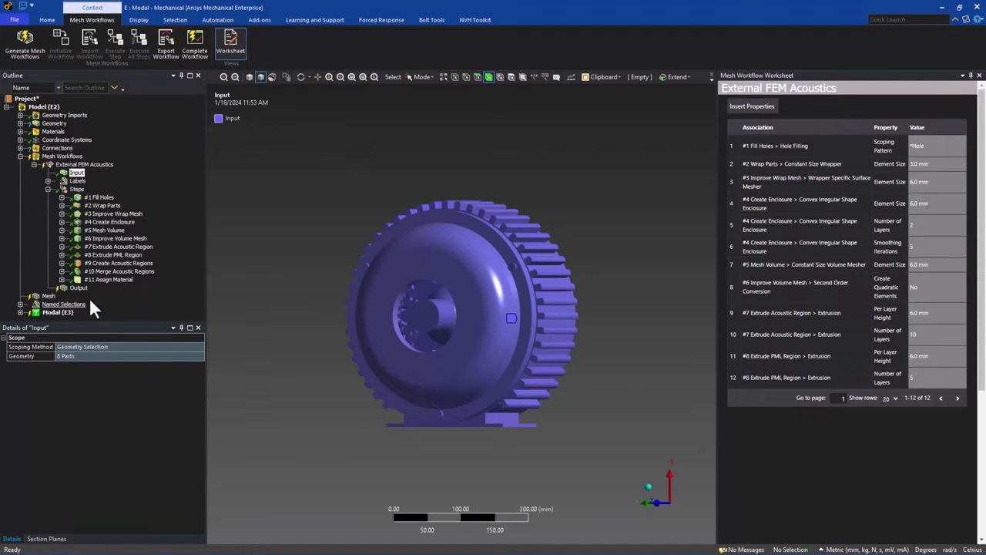
# - Inspect the Assign Material mesh cut by Section Plane1
pyautogui.click(108, 279)
pyautogui.click(44, 540)
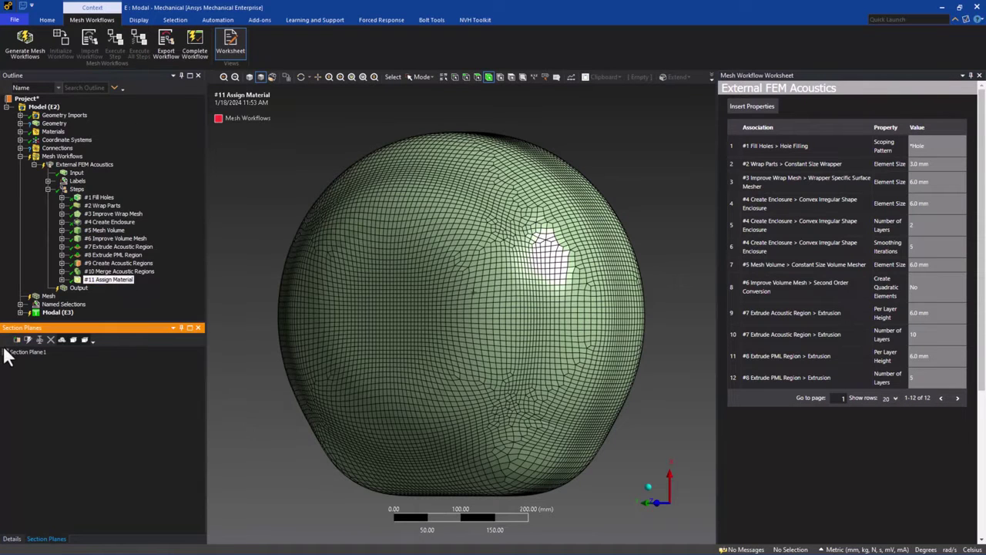
pyautogui.click(6, 351)
pyautogui.moveTo(439, 348)
pyautogui.mouseDown(button='middle')
pyautogui.moveTo(530, 343)
pyautogui.moveTo(443, 337)
pyautogui.mouseUp(button='middle')
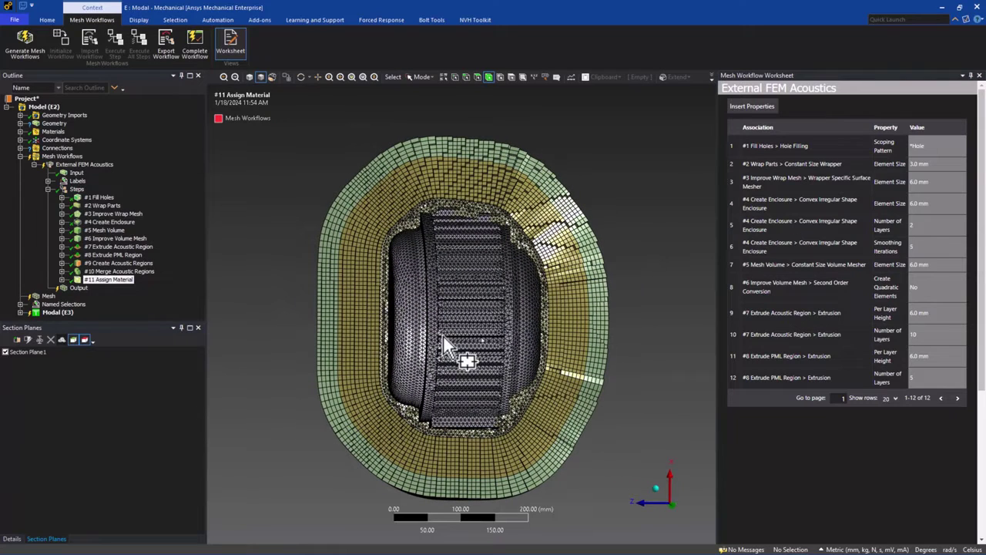
# - Revert the mesh workflow to step #4 Create Enclosure
pyautogui.click(109, 222)
pyautogui.rightClick(121, 225)
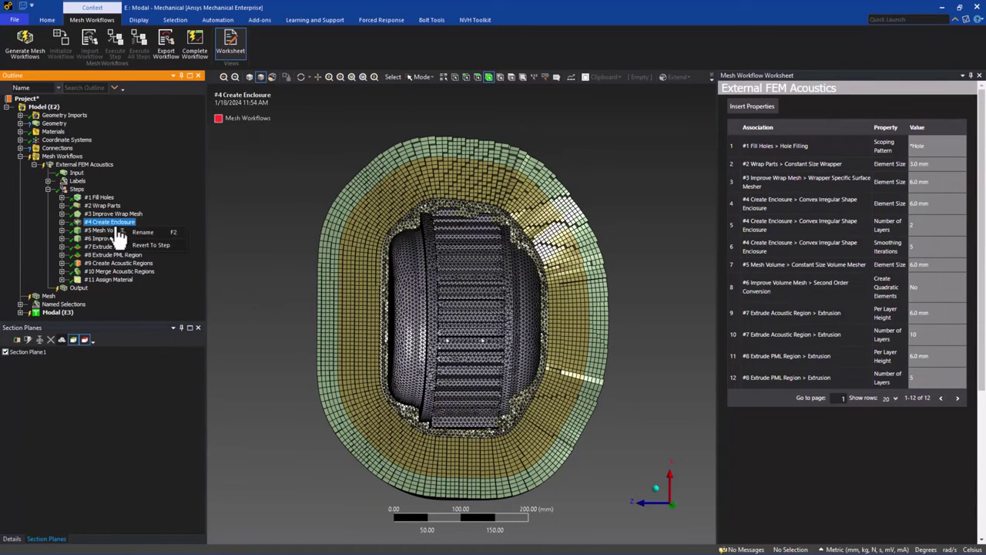
pyautogui.click(179, 243)
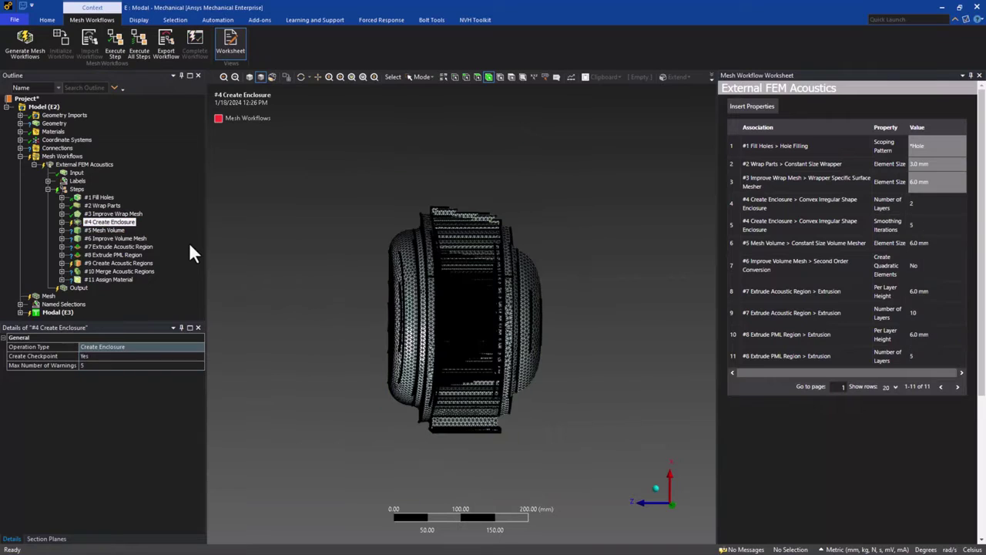
# - Unpublish the enclosure's Number of Layers from the worksheet and export the workflow
pyautogui.click(62, 222)
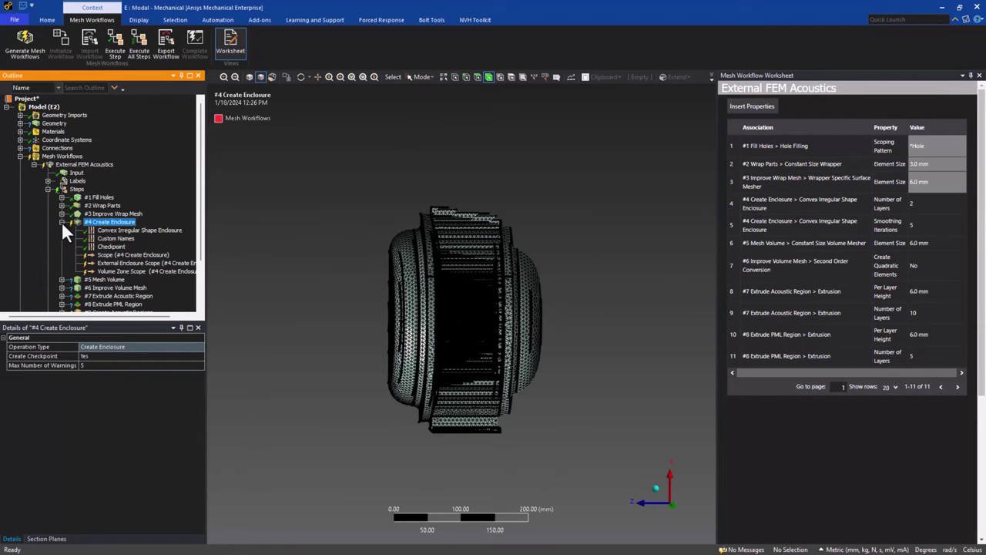
pyautogui.click(106, 231)
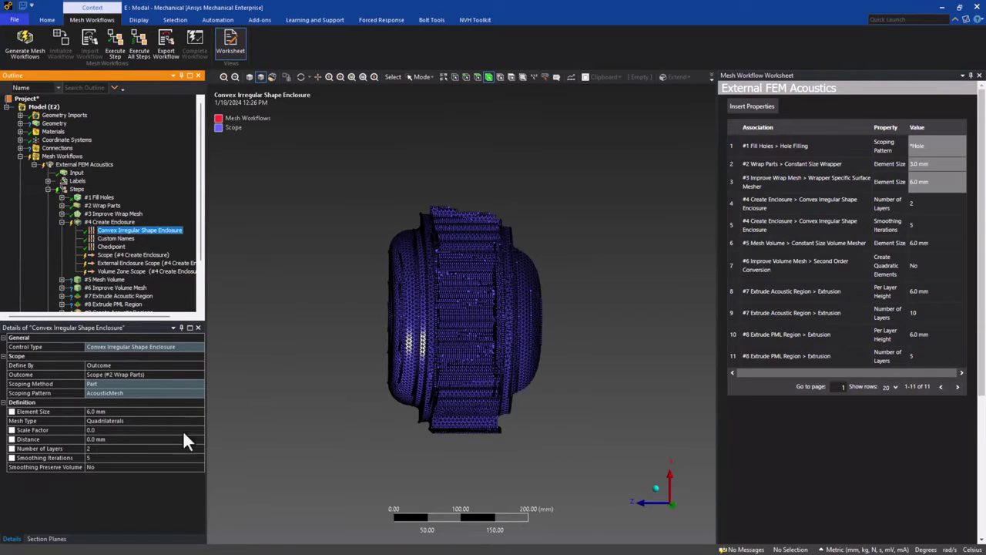
pyautogui.click(154, 448)
pyautogui.click(200, 449)
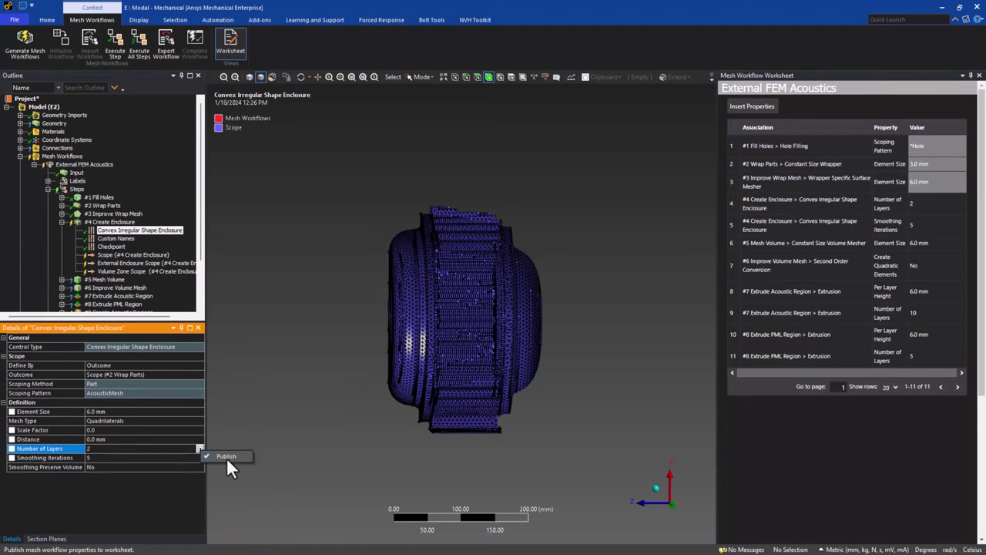
pyautogui.click(227, 457)
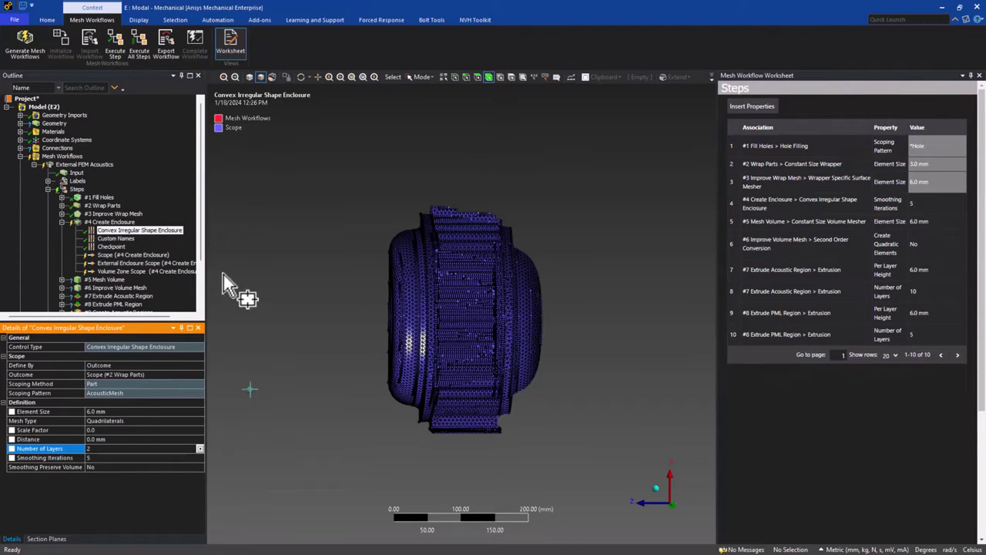
pyautogui.click(171, 46)
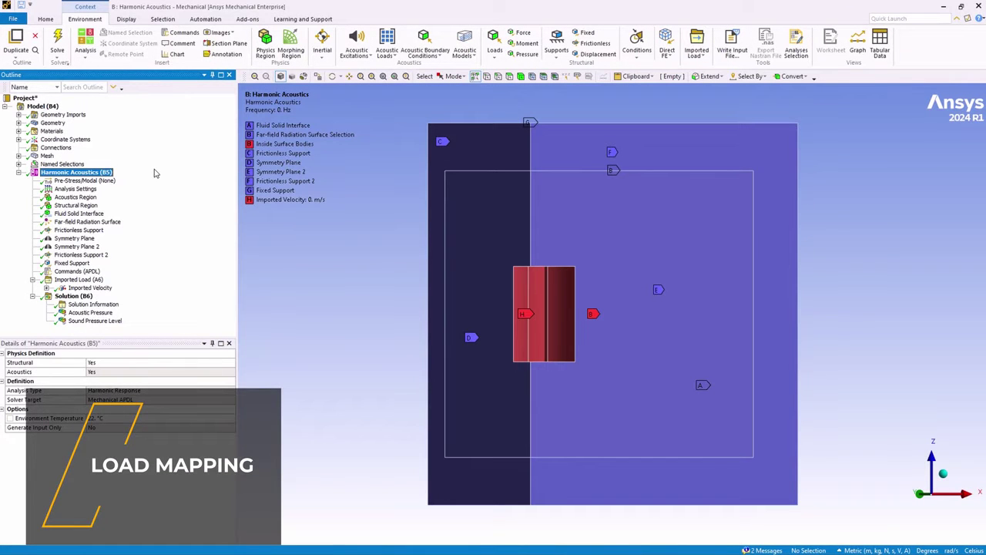
# - Review the Imported Velocity load and Acoustic Pressure result, then set Specify RPM to All
pyautogui.click(121, 286)
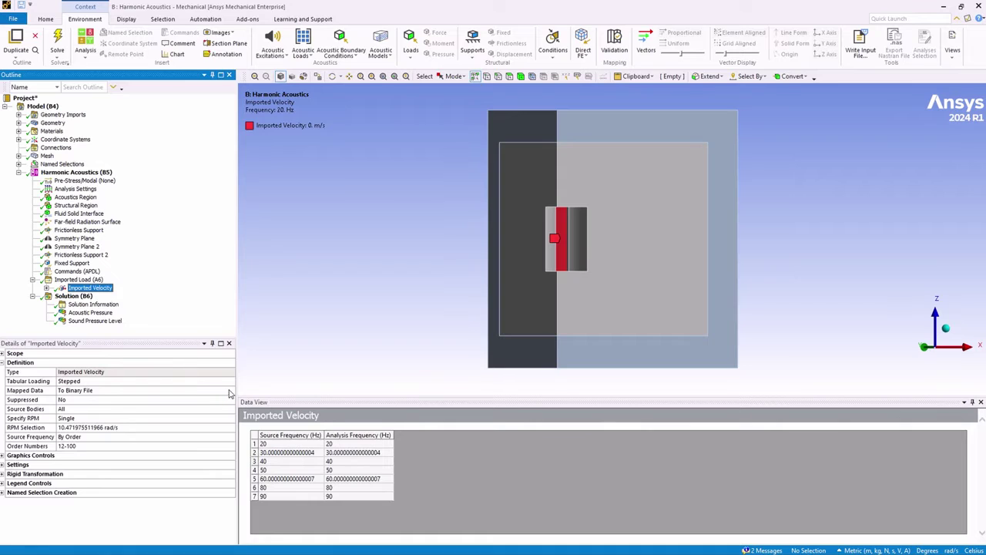
pyautogui.click(229, 393)
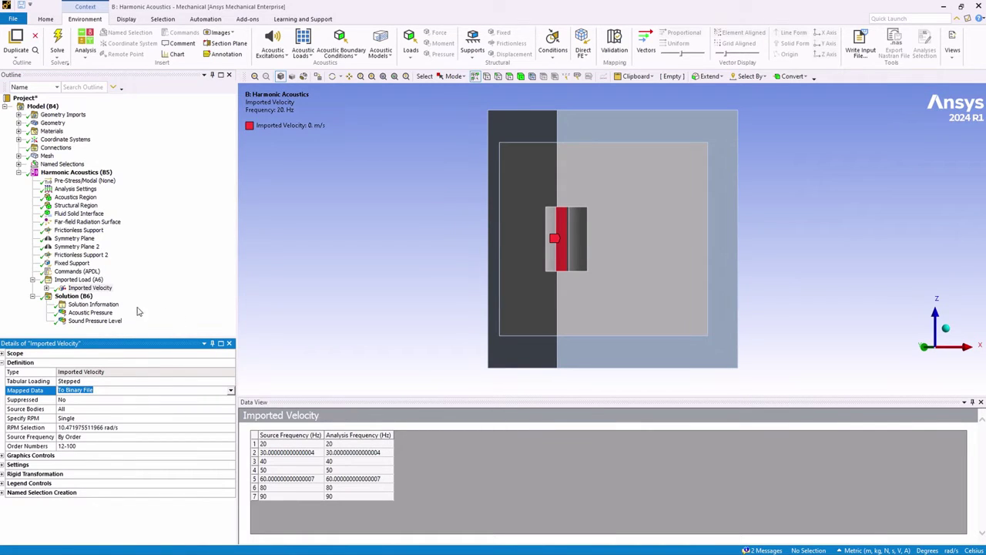
pyautogui.click(91, 312)
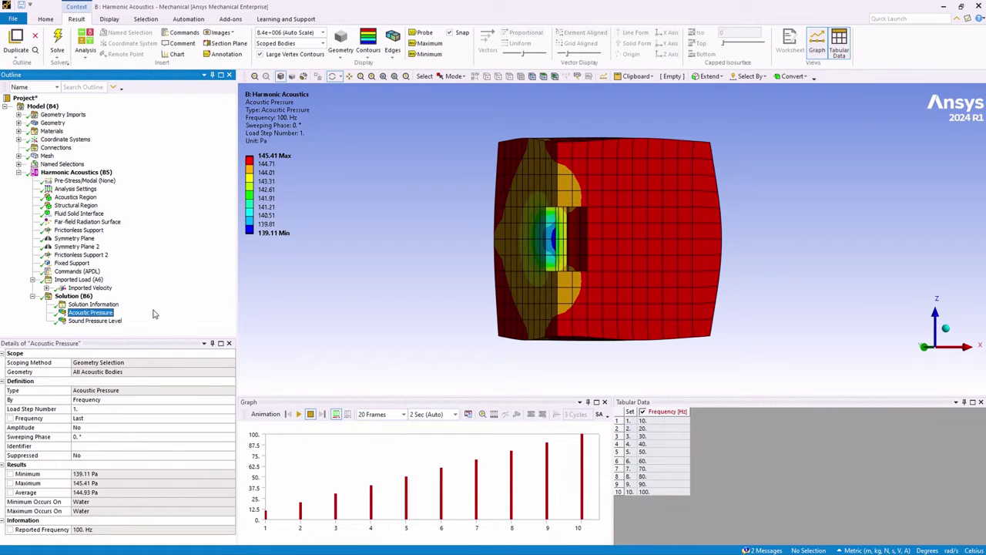
pyautogui.click(93, 288)
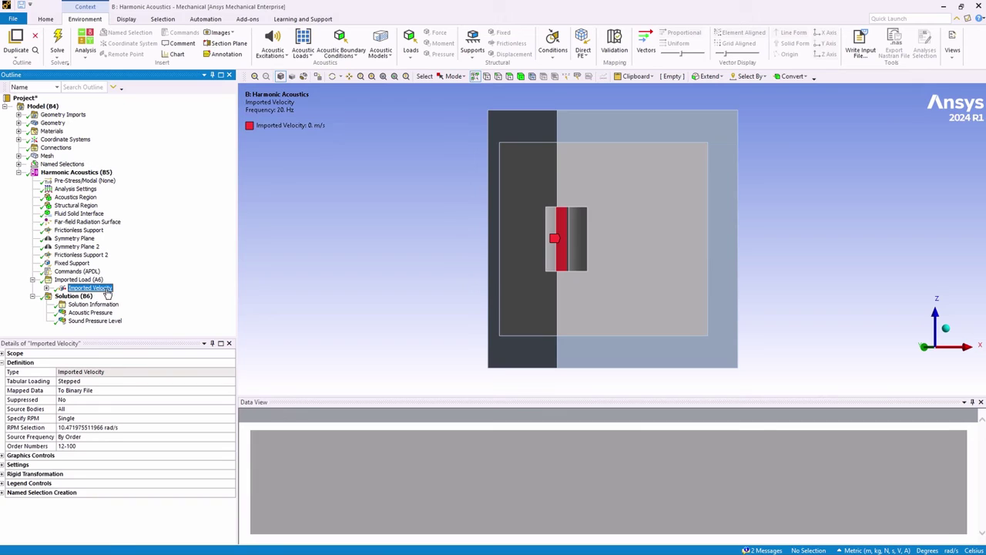
pyautogui.click(228, 420)
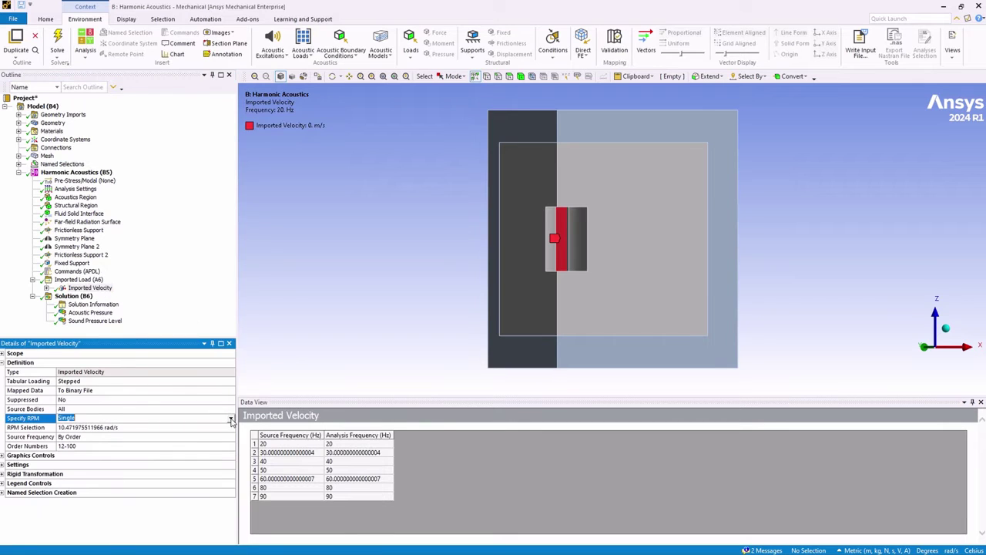
pyautogui.click(230, 418)
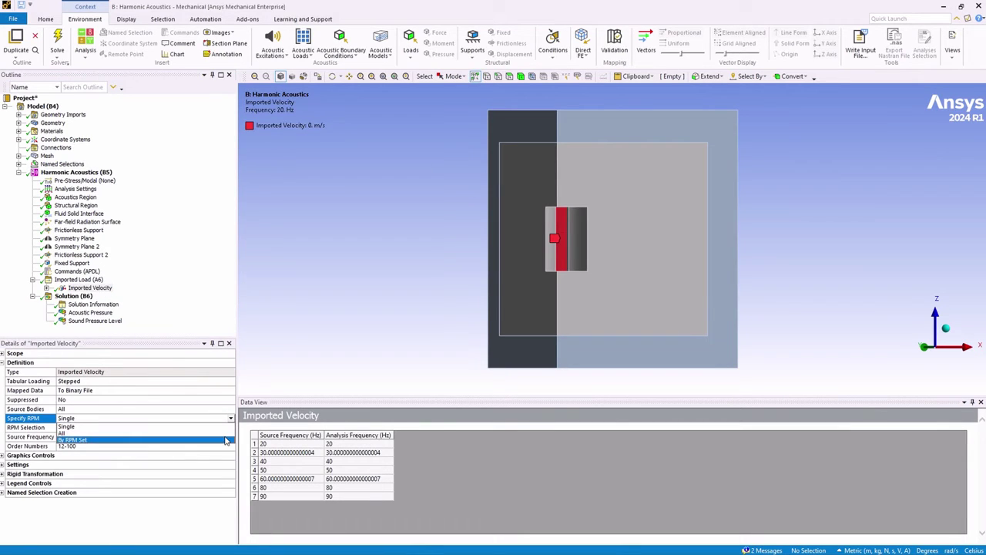
pyautogui.click(226, 434)
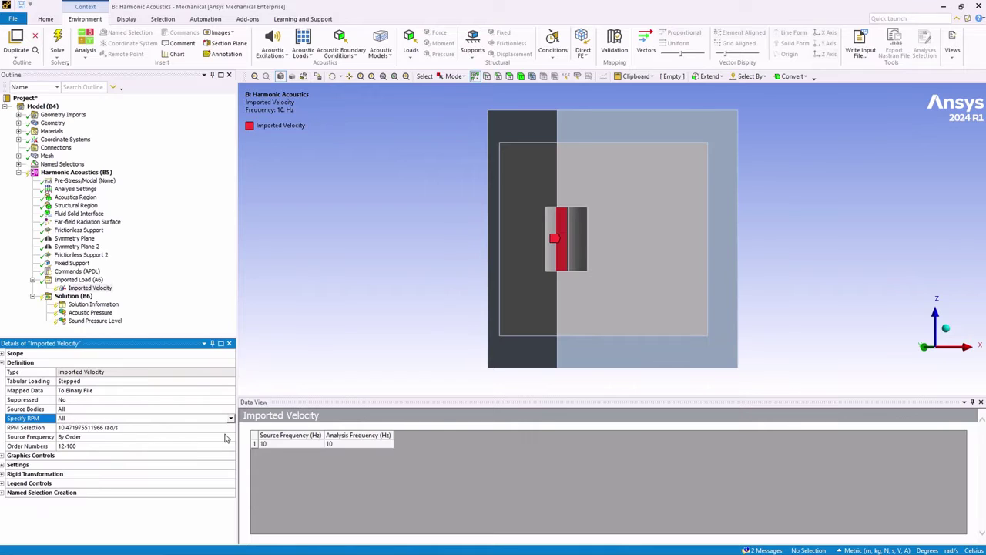
# - Re-solve Solution (B6) and display the updated Acoustic Pressure contour
pyautogui.click(82, 299)
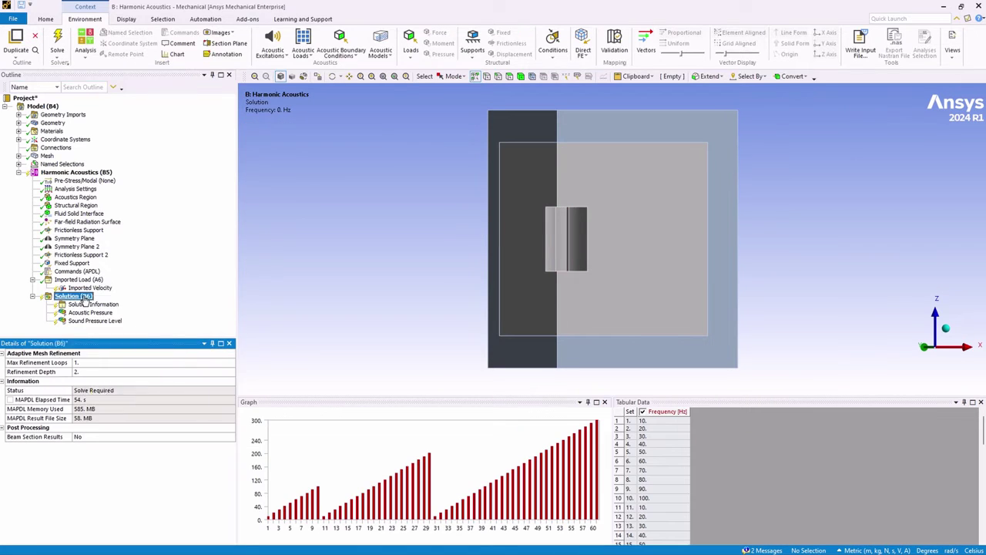
pyautogui.rightClick(85, 301)
pyautogui.press('Escape')
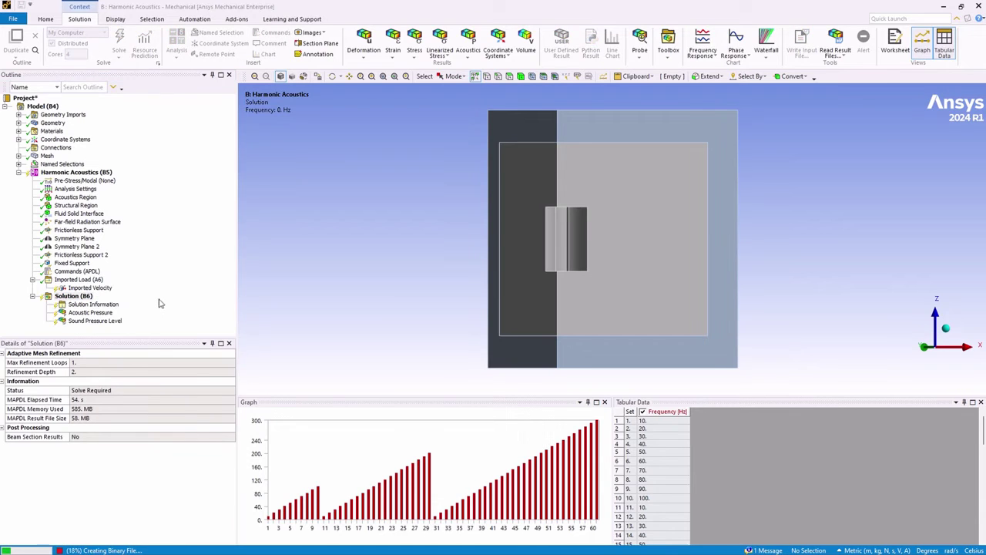
pyautogui.click(164, 311)
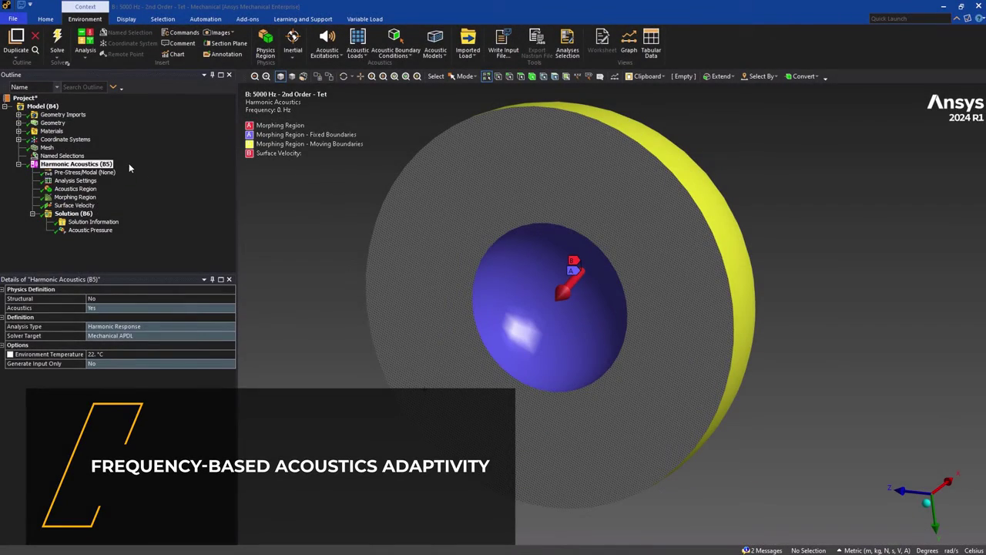
# - Check the Morphing Region, then display the Acoustic Pressure contour at 4000 Hz
pyautogui.click(75, 198)
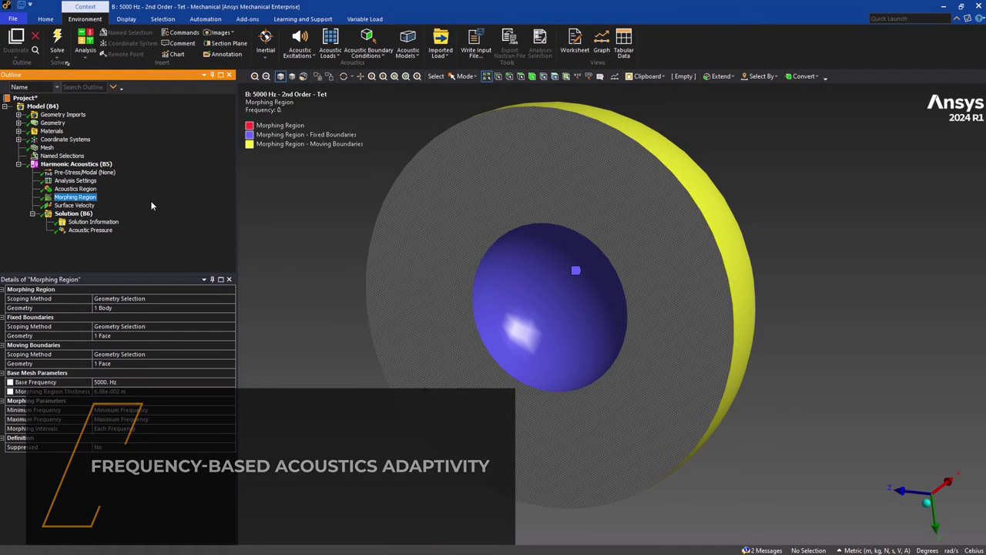
pyautogui.moveTo(286, 193); pyautogui.dragTo(288, 236, button='middle')
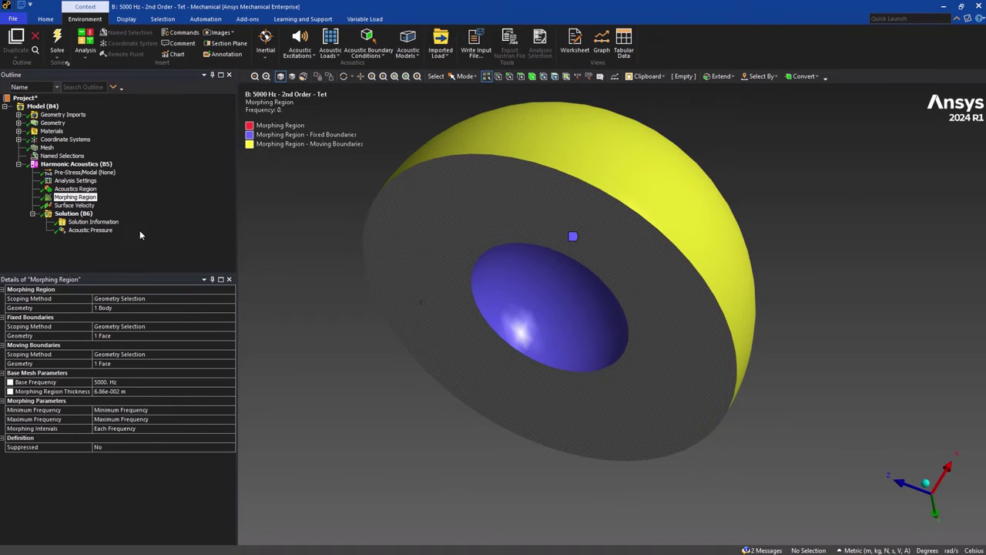
pyautogui.click(89, 230)
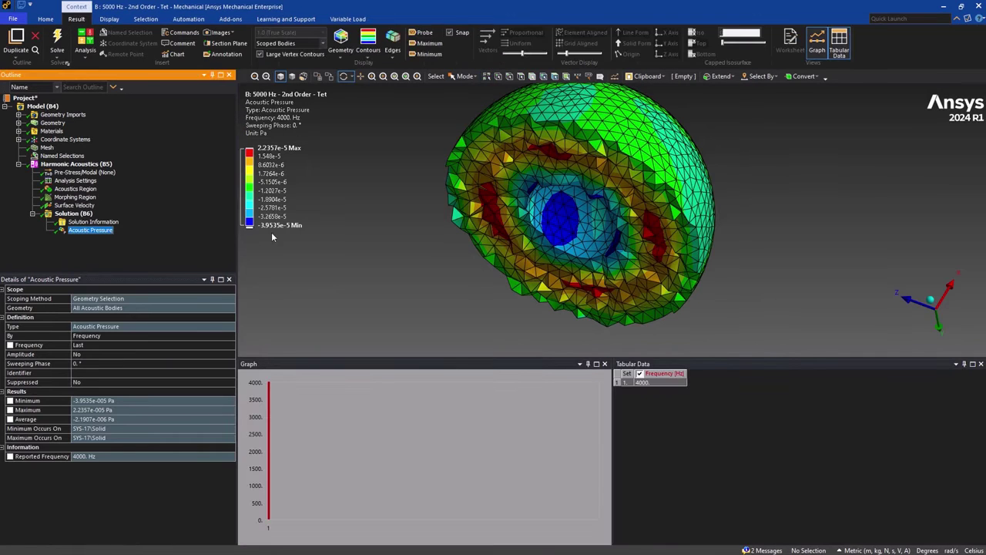
# - Orbit the Acoustic Pressure plot to examine the pressure pattern around the inner sphere
pyautogui.moveTo(337, 252); pyautogui.dragTo(359, 231, button='middle')
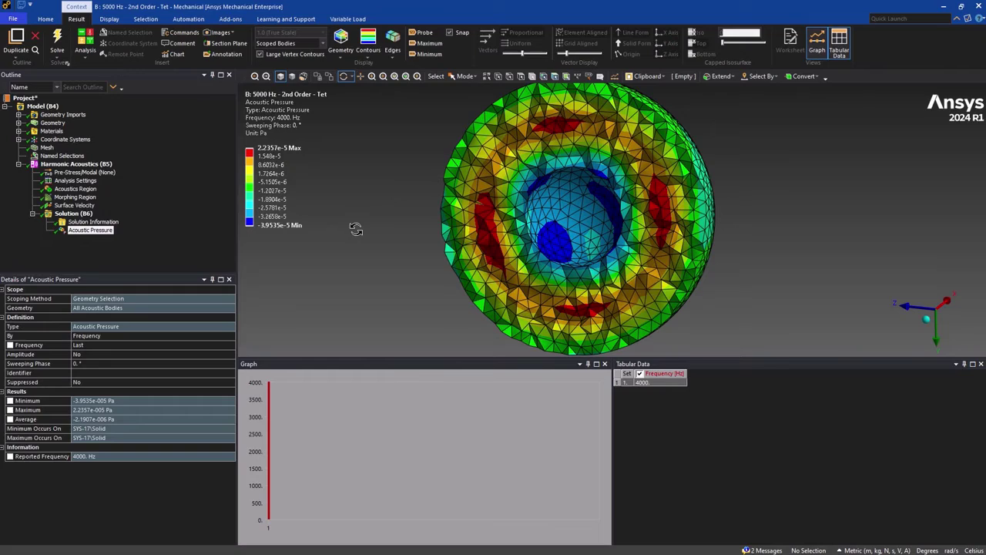
pyautogui.moveTo(357, 229); pyautogui.dragTo(344, 257, button='middle')
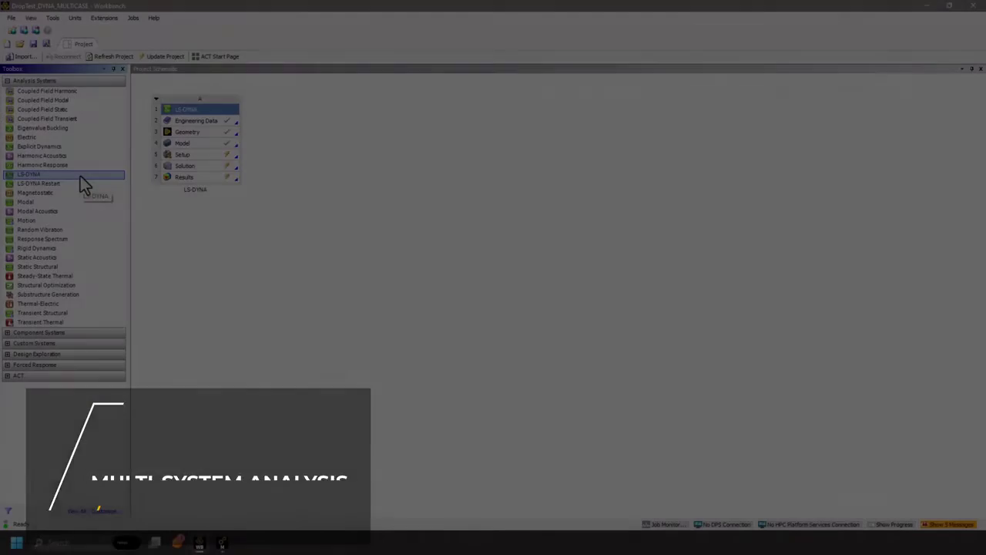
pyautogui.moveTo(81, 176); pyautogui.dragTo(212, 189)
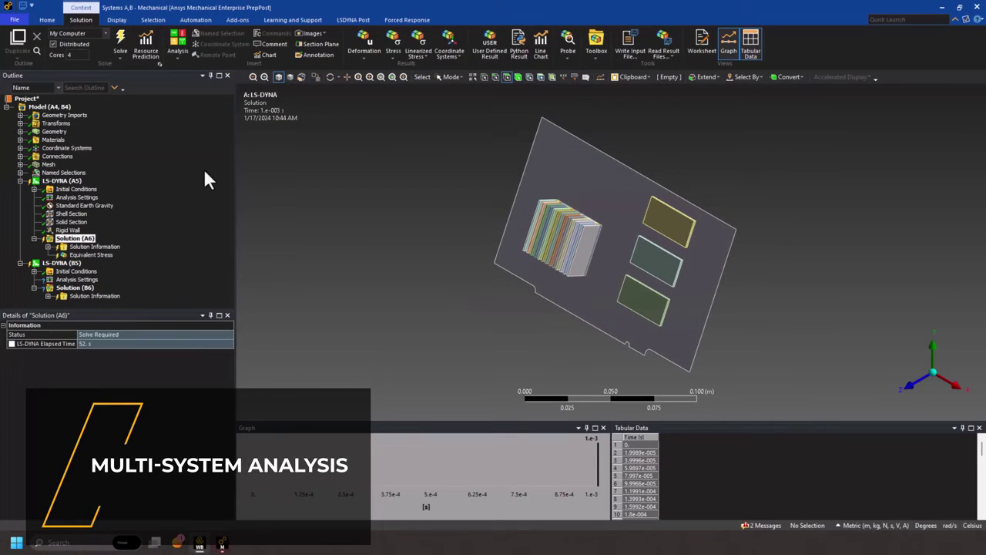
# - Set Stress File for Flexible Parts to Yes in the A5 Analysis Settings
pyautogui.click(83, 198)
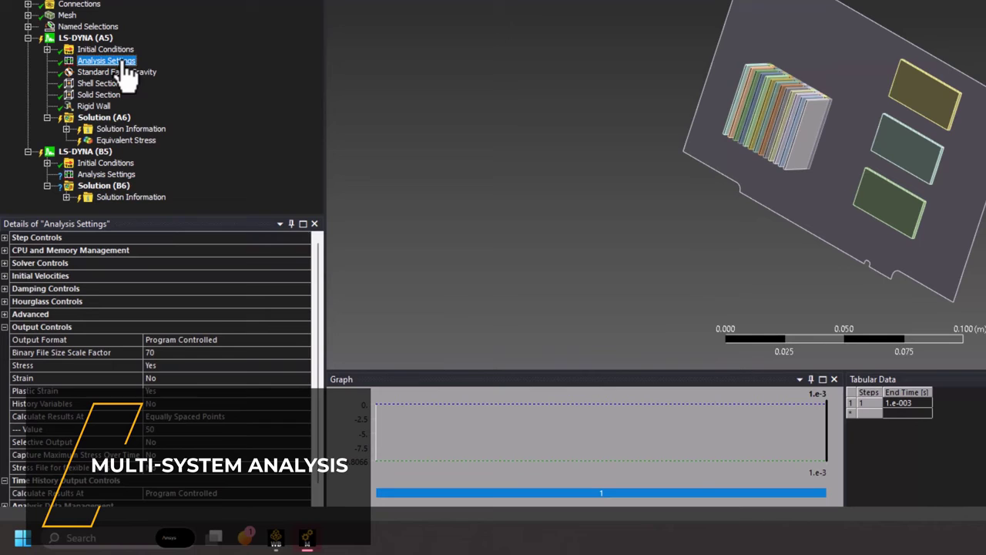
pyautogui.click(297, 467)
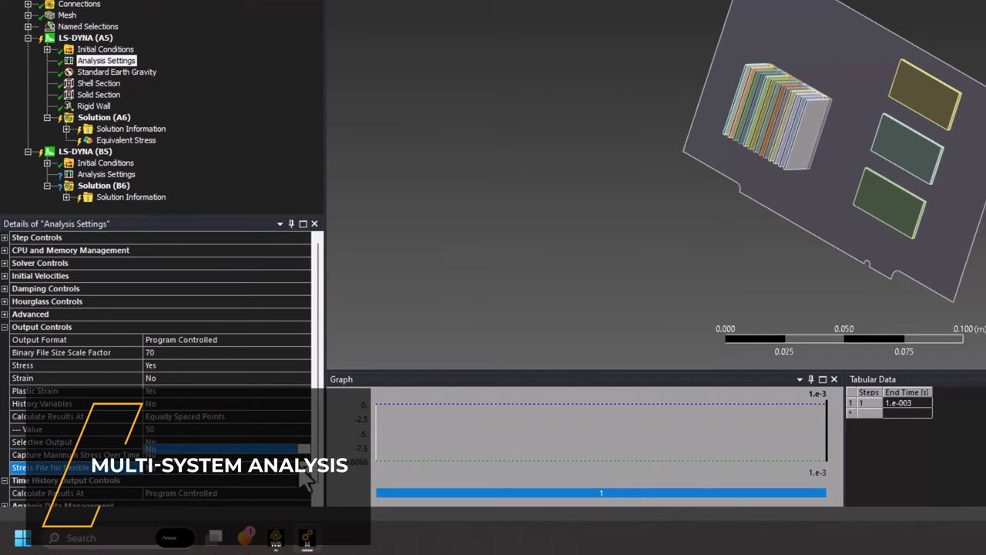
pyautogui.click(290, 453)
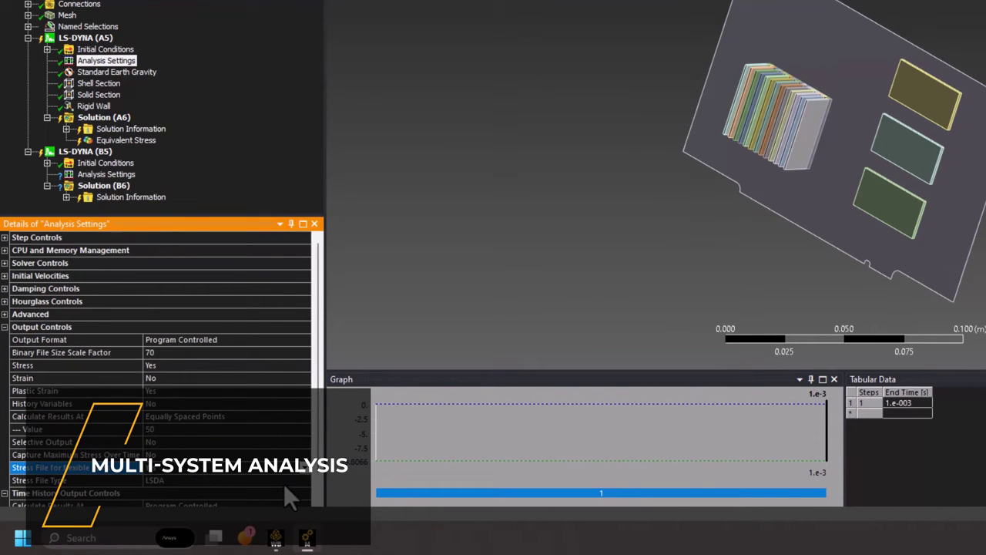
# - Insert a Dynain Output Controls object into LS-DYNA (A5)
pyautogui.rightClick(97, 39)
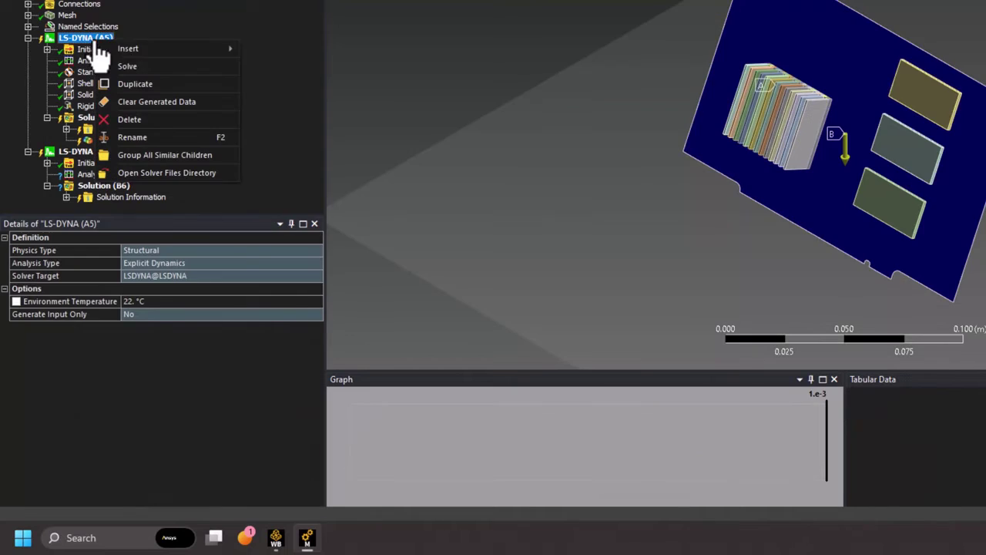
pyautogui.moveTo(217, 48)
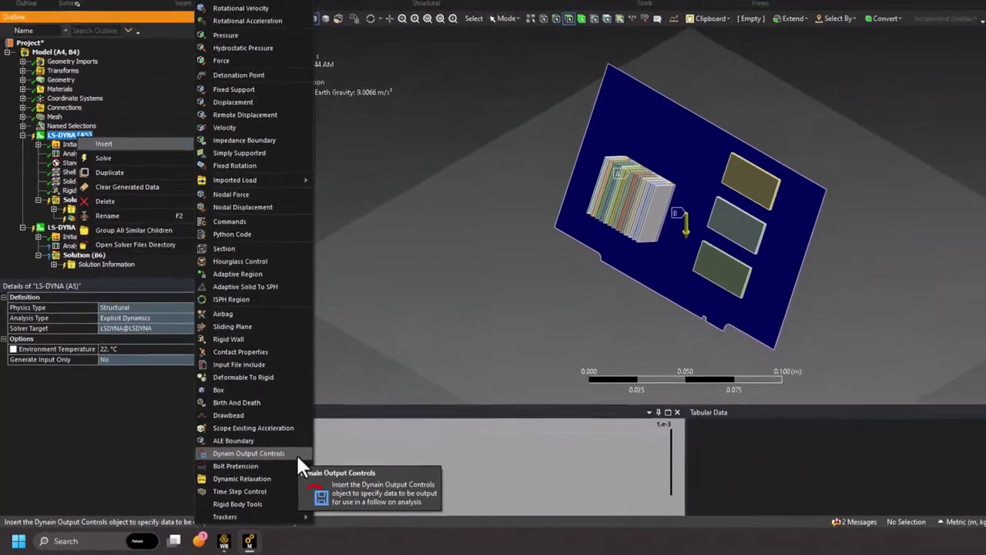
pyautogui.click(364, 431)
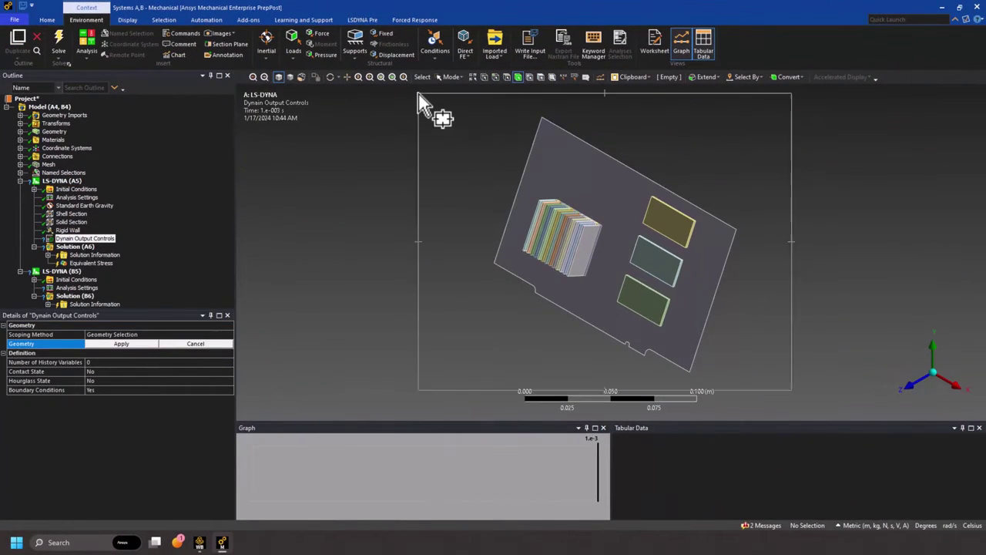
# - Scope Dynain Output Controls to all 71 bodies, solve Solution (A6), and show its Equivalent Stress
pyautogui.hotkey('ctrl', 'a')
pyautogui.click(143, 345)
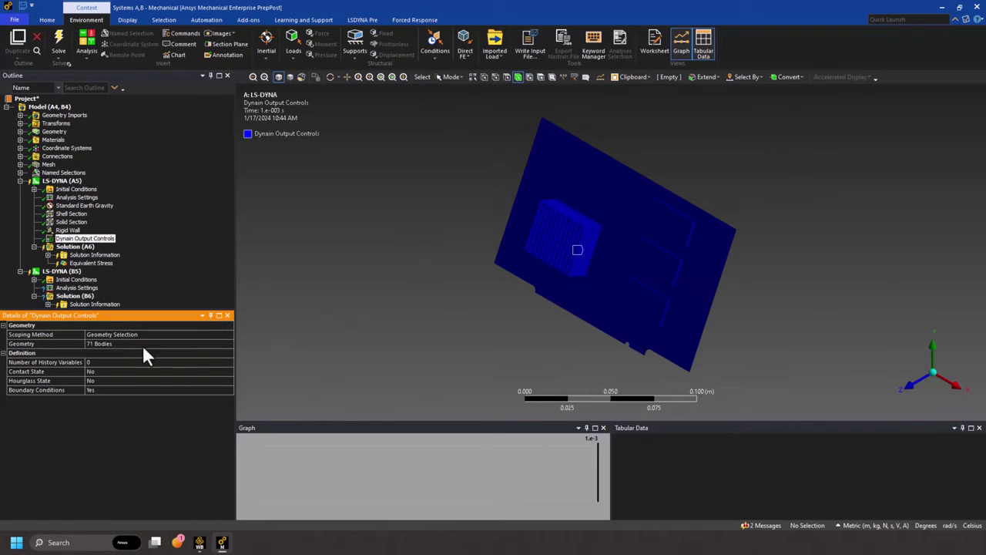
pyautogui.rightClick(77, 249)
pyautogui.click(120, 263)
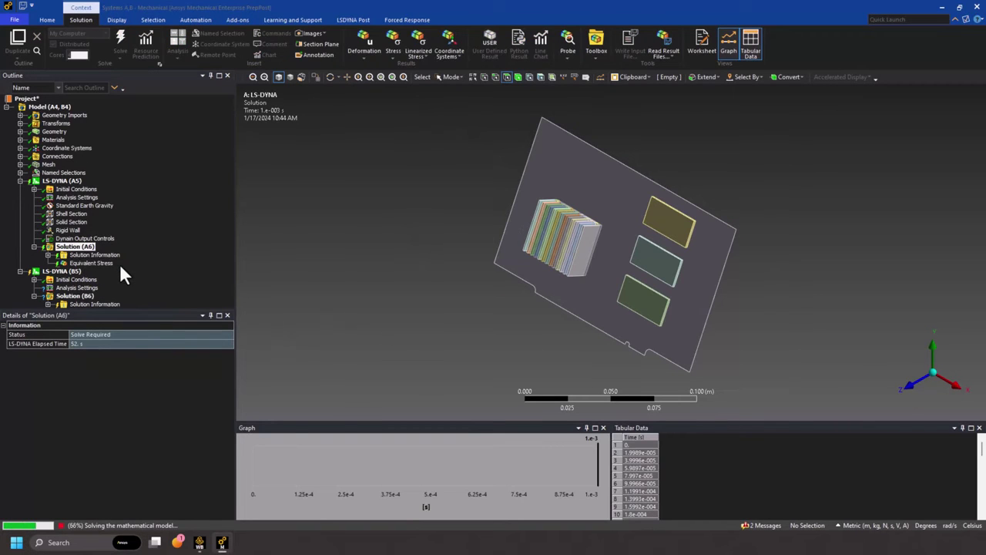
pyautogui.click(108, 263)
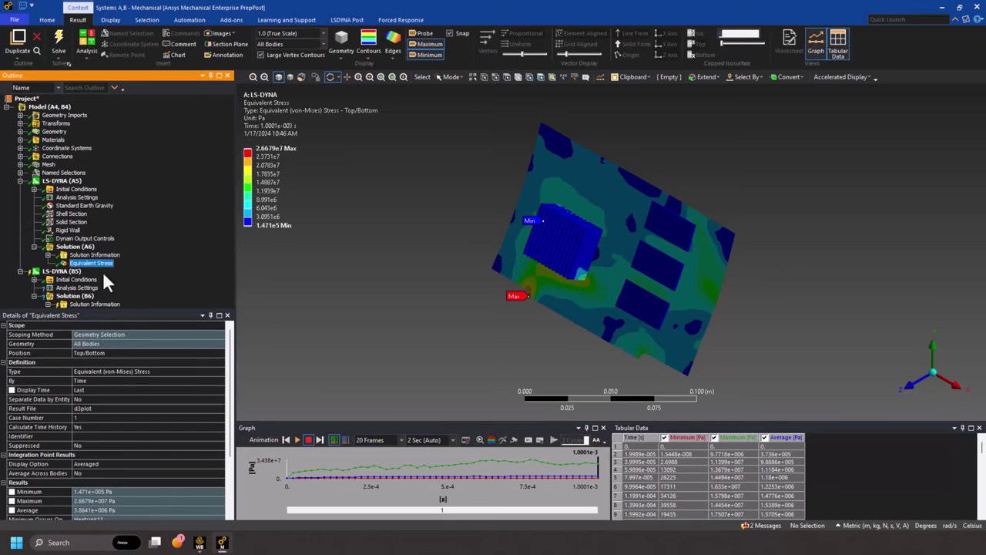
# - Check B5's End Time and cycle limit, then compare the B6 and A6 Equivalent Stress results
pyautogui.click(94, 288)
pyautogui.click(111, 334)
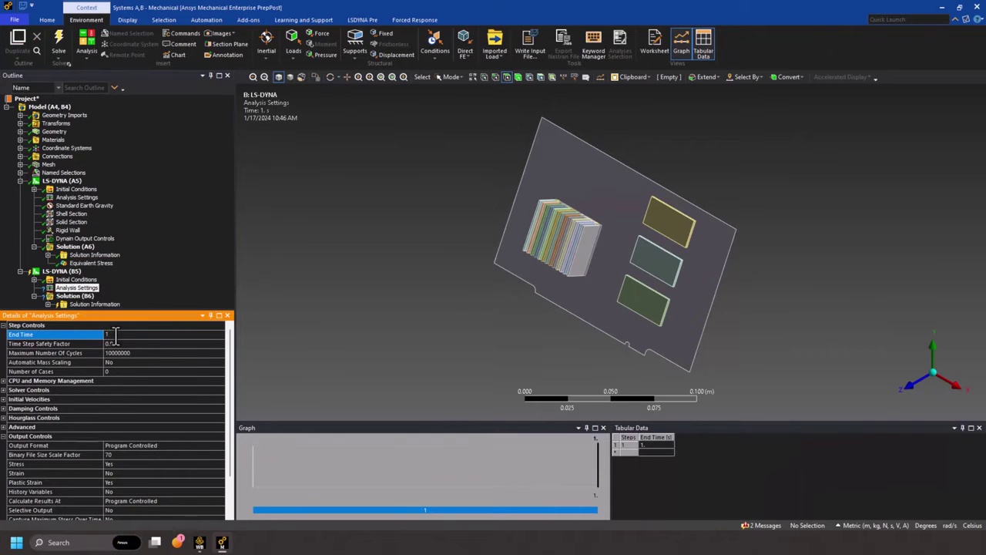
pyautogui.click(119, 351)
pyautogui.click(71, 273)
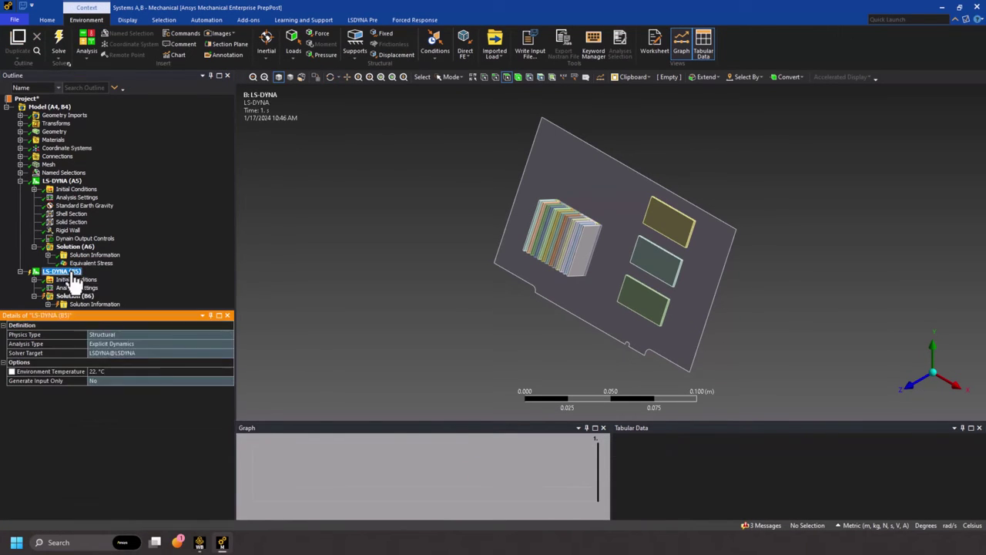
pyautogui.rightClick(71, 275)
pyautogui.scroll(-1, 104, 271)
pyautogui.click(104, 305)
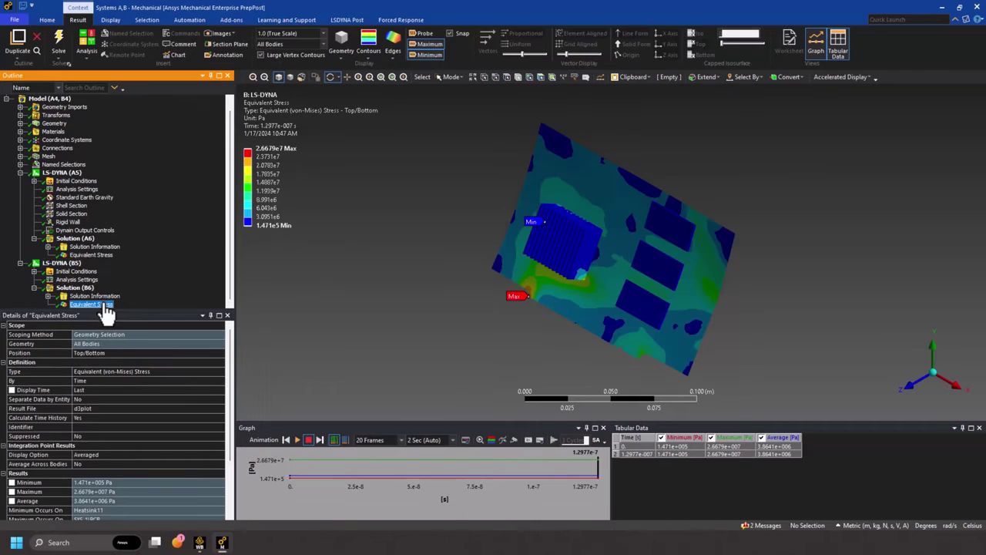
pyautogui.click(104, 255)
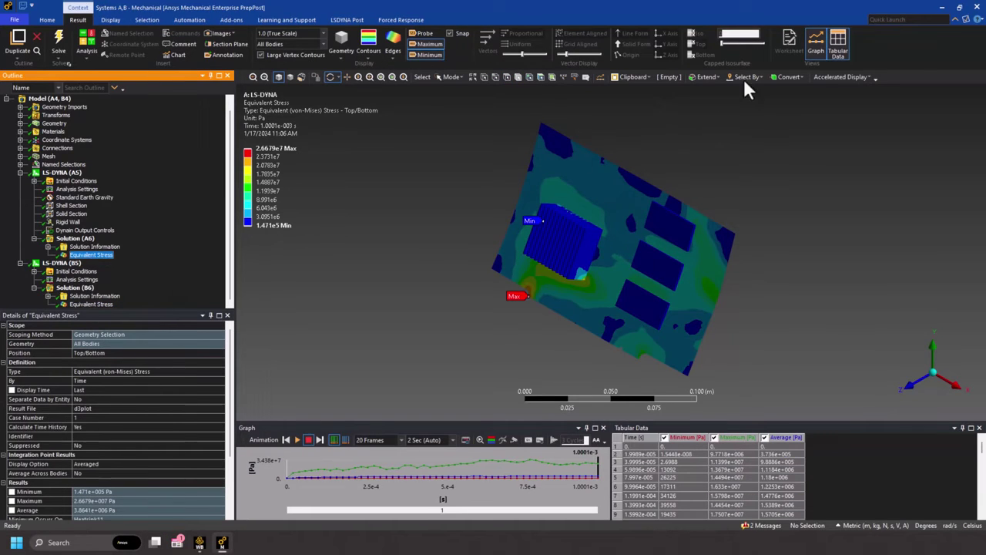
pyautogui.click(944, 10)
# - Add LS-DYNA system C, link A6 Solution to its C3 Model, and enable Process Solution Data
pyautogui.moveTo(40, 176); pyautogui.dragTo(322, 220)
pyautogui.moveTo(197, 164); pyautogui.dragTo(308, 273)
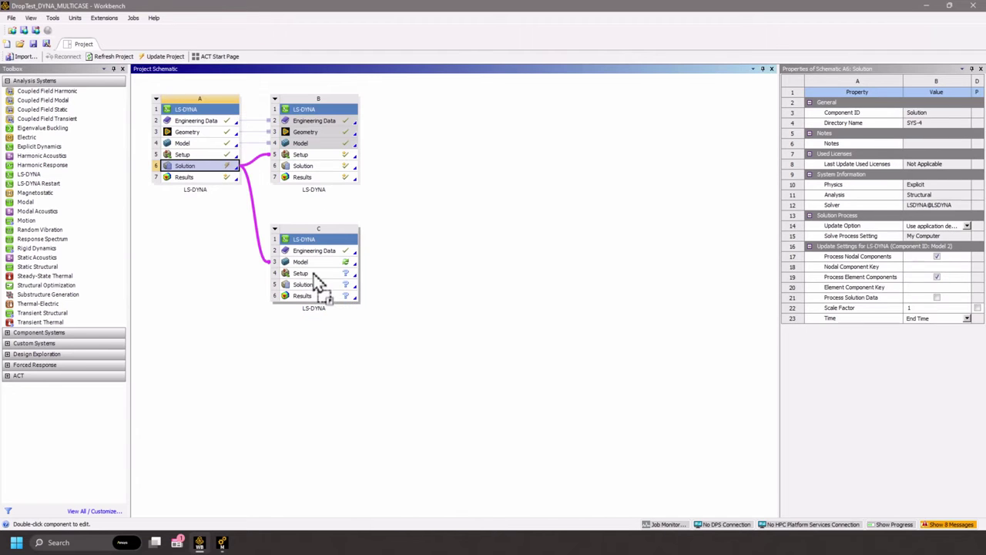
pyautogui.click(312, 257)
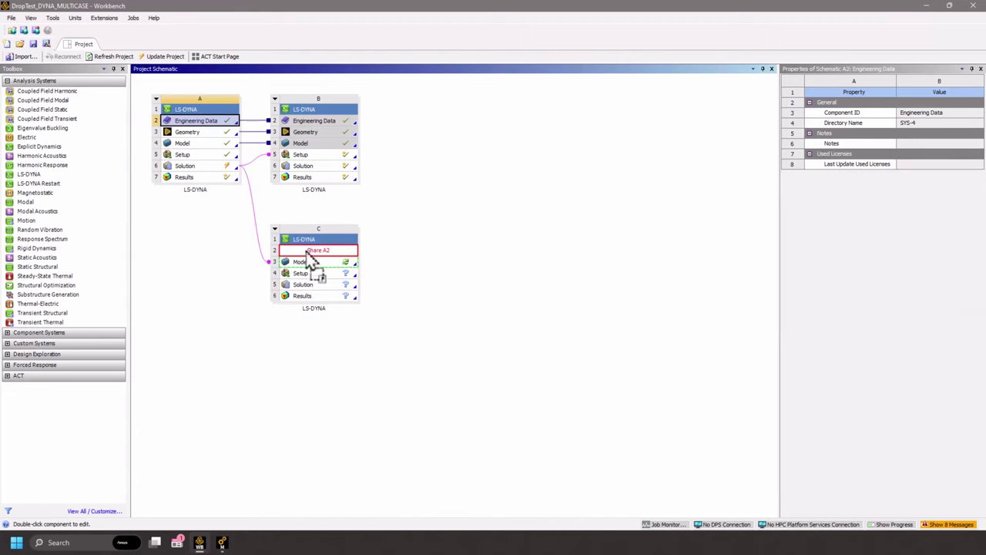
pyautogui.click(205, 166)
pyautogui.click(937, 297)
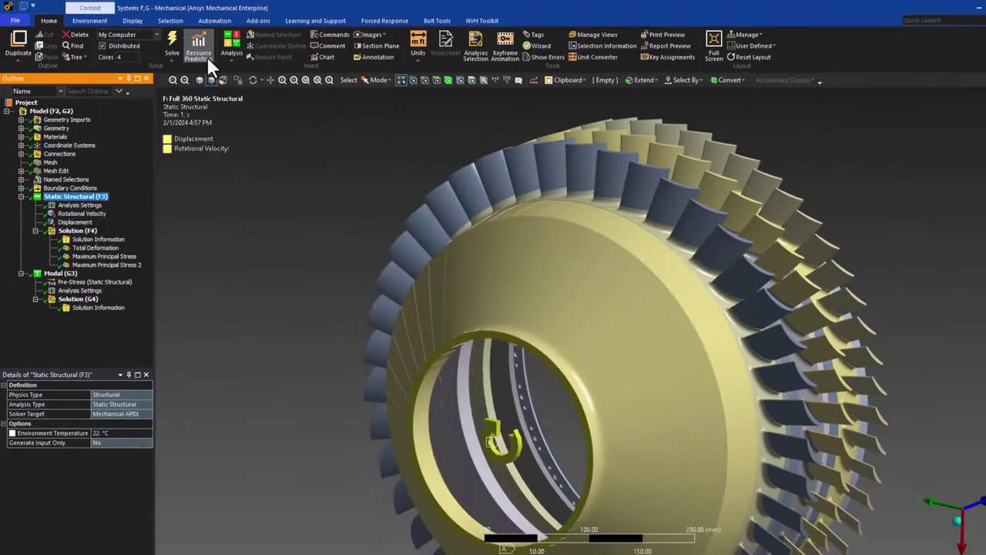
# - Run Resource Prediction for Static Structural (F3) on 4 cores: Direct 2.9 min/39.3 GB, Iterative 2.4 min/11.8 GB
pyautogui.click(283, 69)
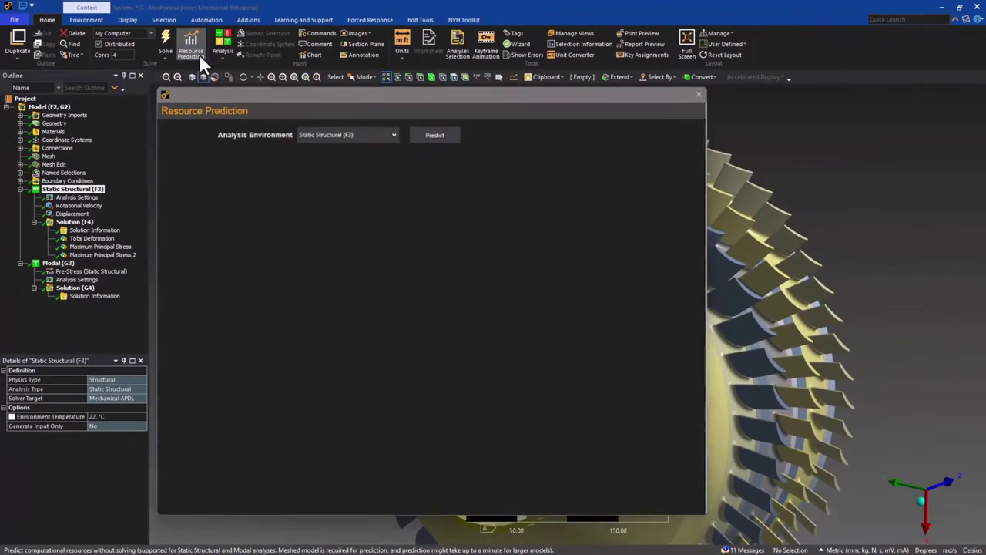
pyautogui.click(436, 133)
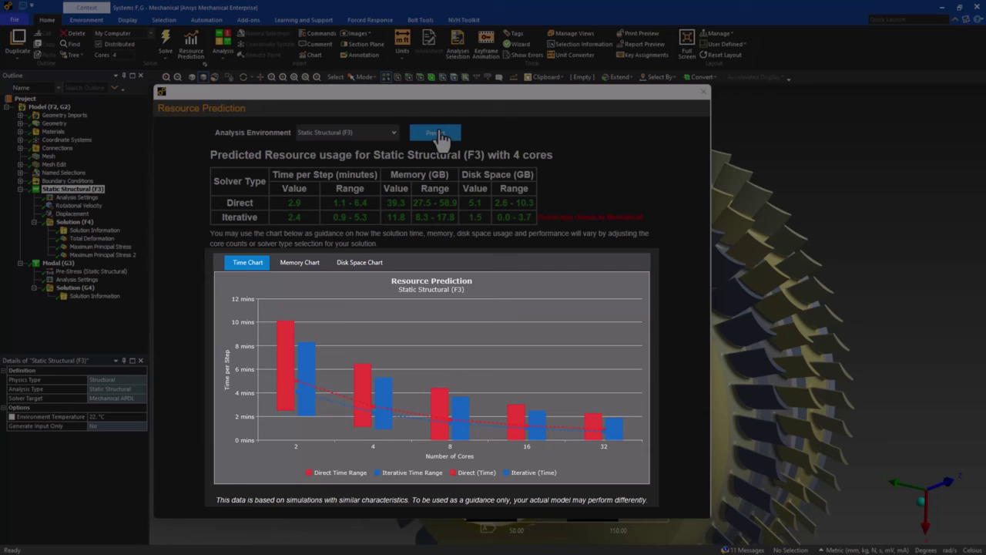
pyautogui.click(307, 263)
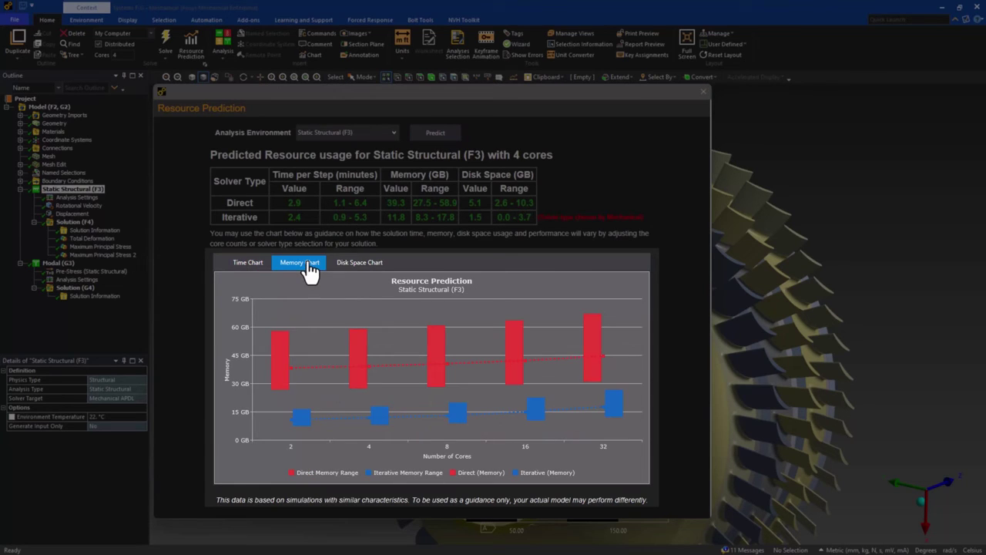
pyautogui.click(360, 264)
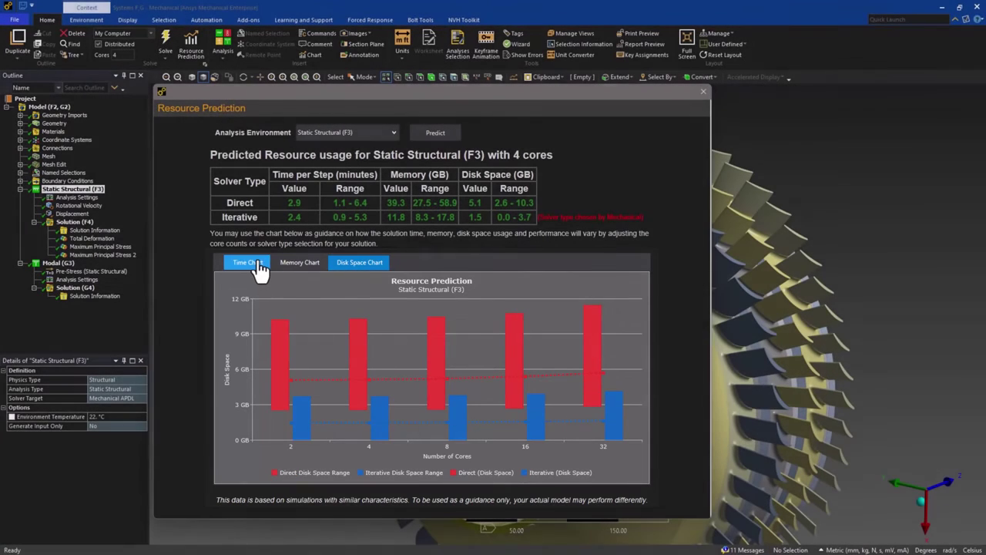
pyautogui.click(258, 265)
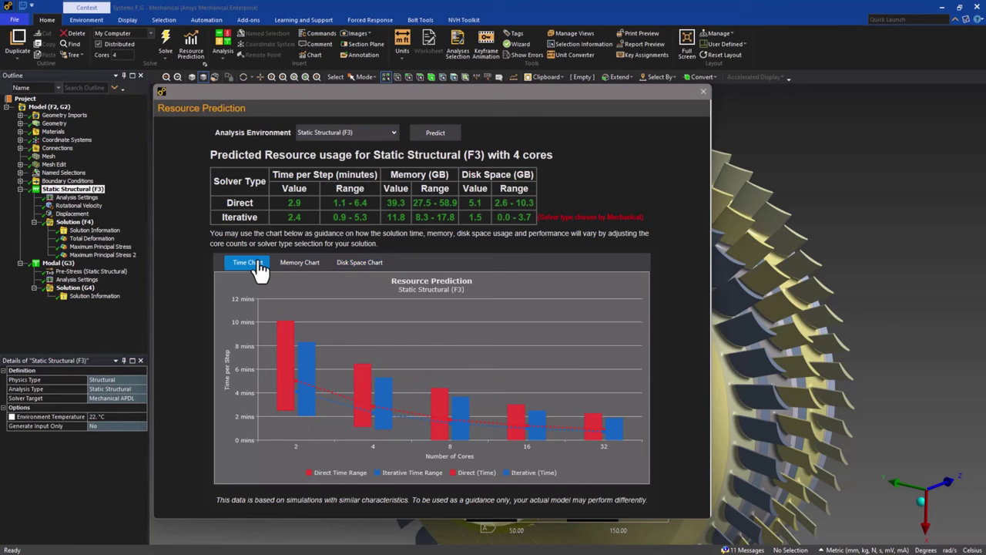